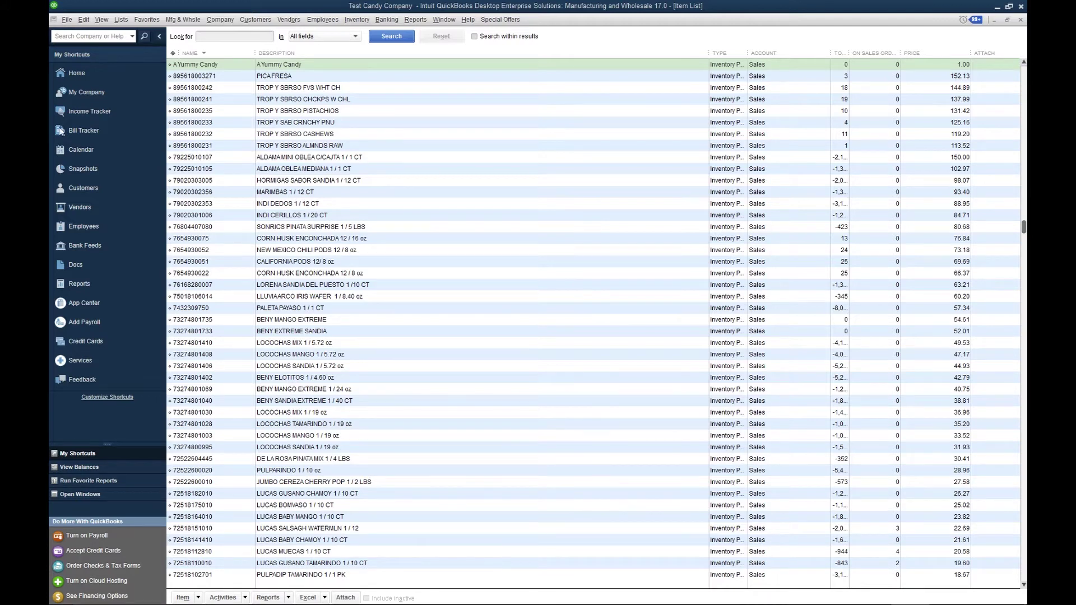
Open A Yummy Candy from the Item List, back out of U/M setup, and close it unsaved
{"action": "left_click", "coordinate": [122, 21]}
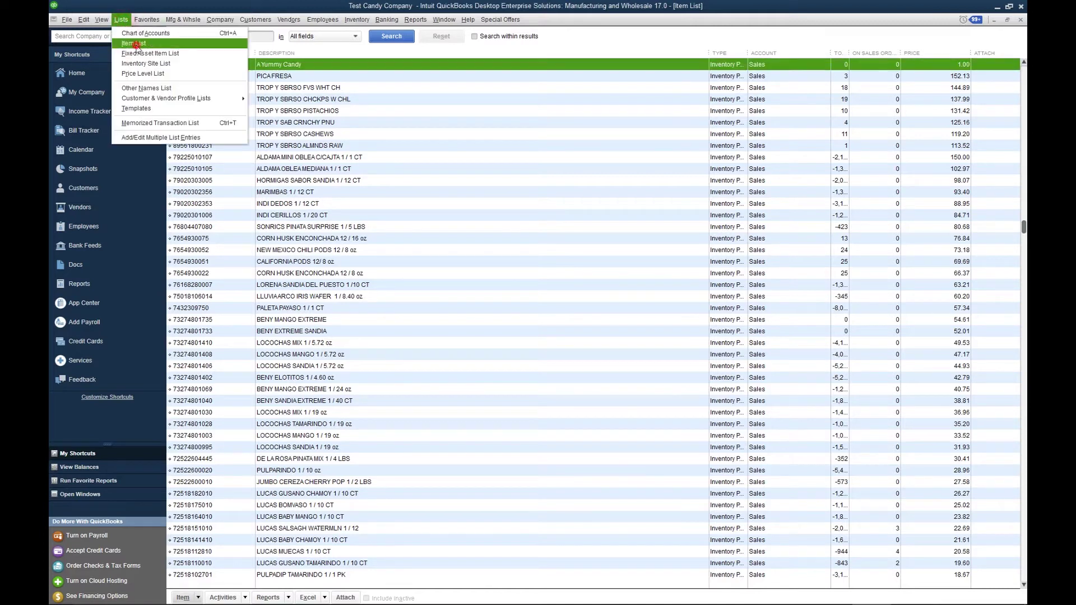
{"action": "left_click", "coordinate": [136, 44]}
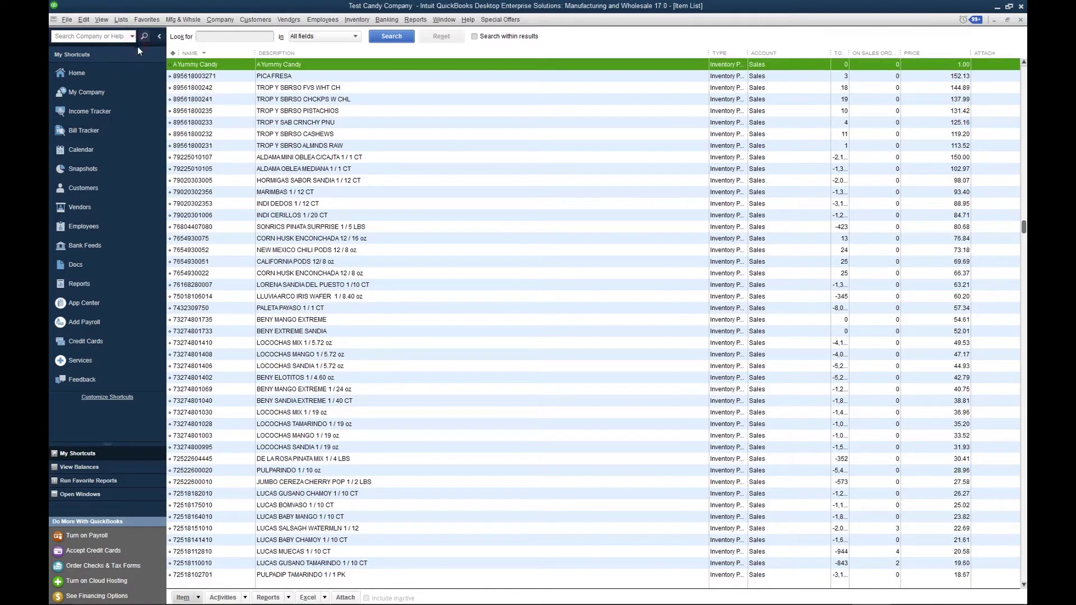
{"action": "double_click", "coordinate": [224, 65]}
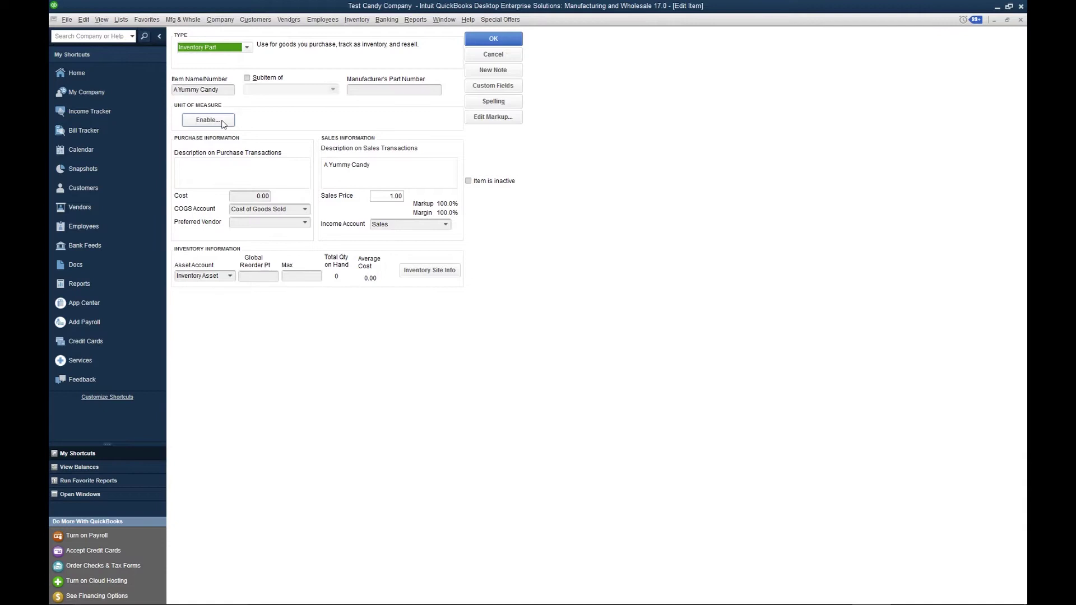
{"action": "left_click", "coordinate": [222, 122]}
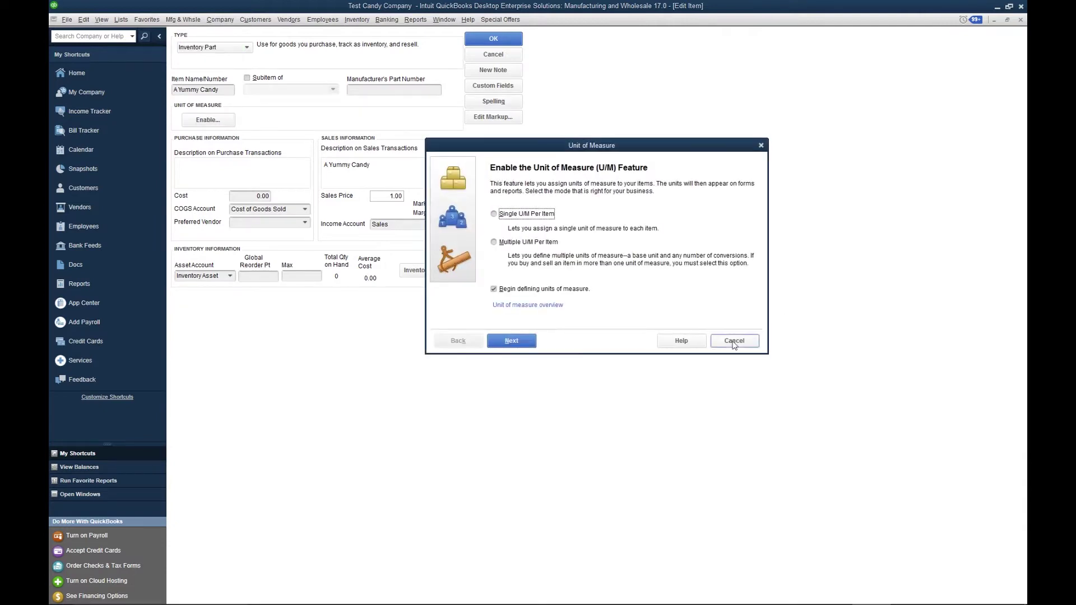
{"action": "left_click", "coordinate": [734, 341]}
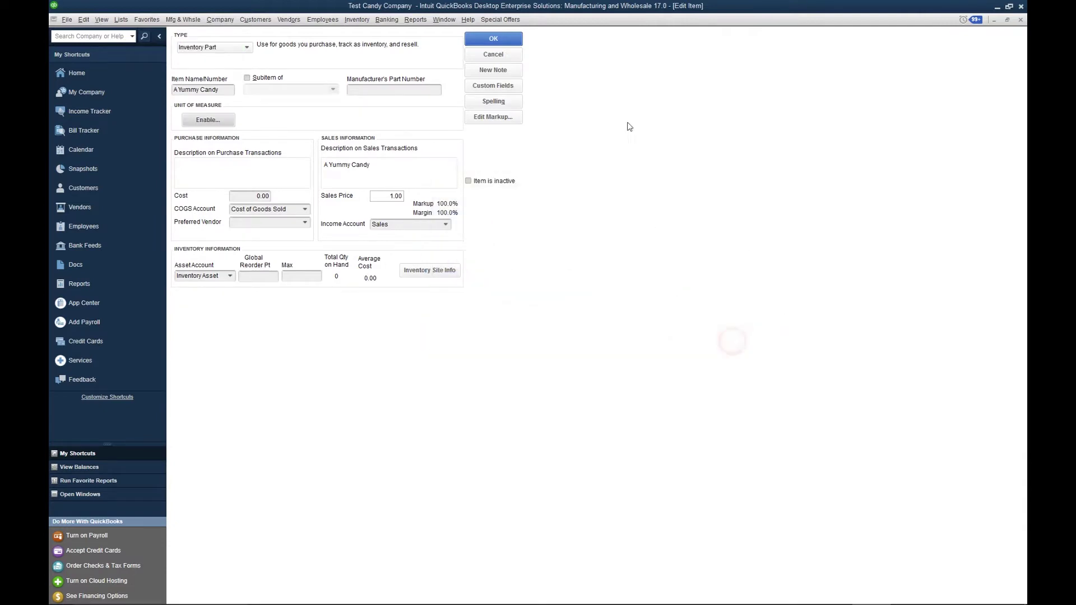
{"action": "left_click", "coordinate": [502, 56]}
Enable Multiple U/M Per Item in the Items & Inventory company preferences and save
{"action": "left_click", "coordinate": [83, 19]}
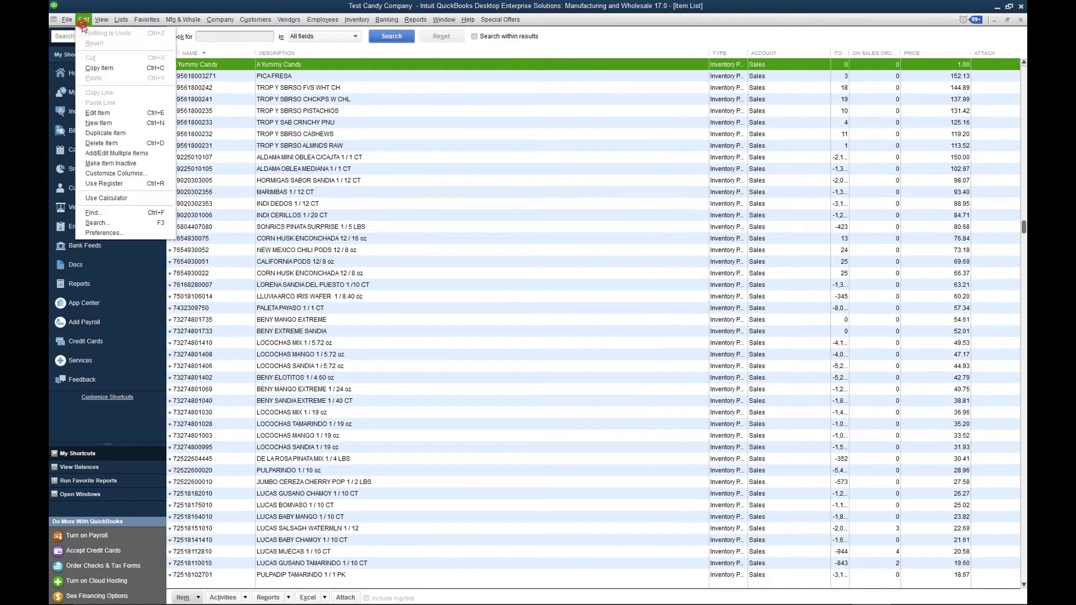
{"action": "left_click", "coordinate": [114, 233]}
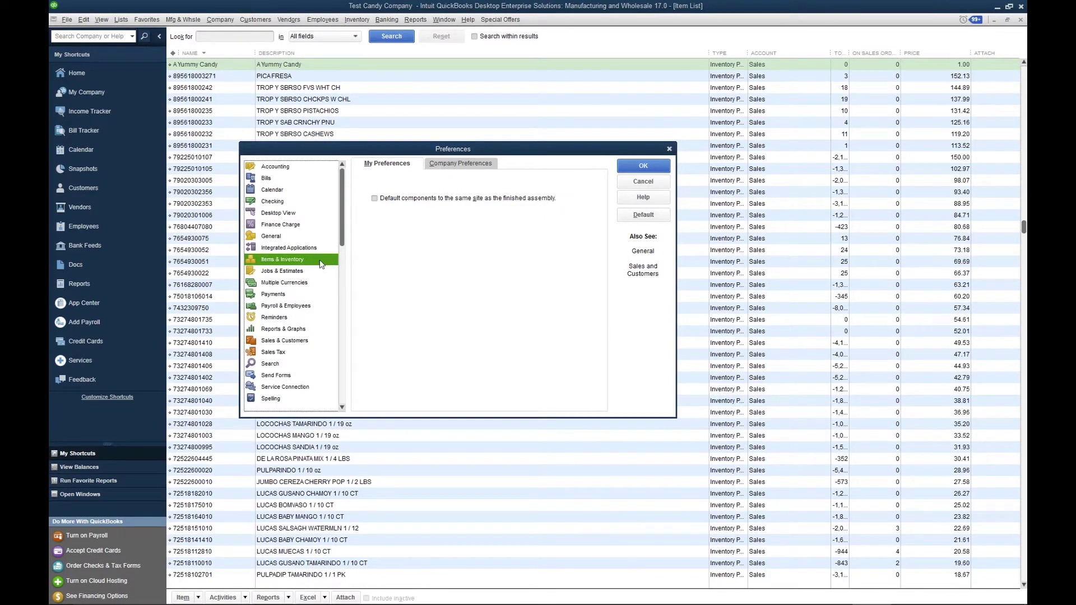
{"action": "left_click", "coordinate": [457, 168]}
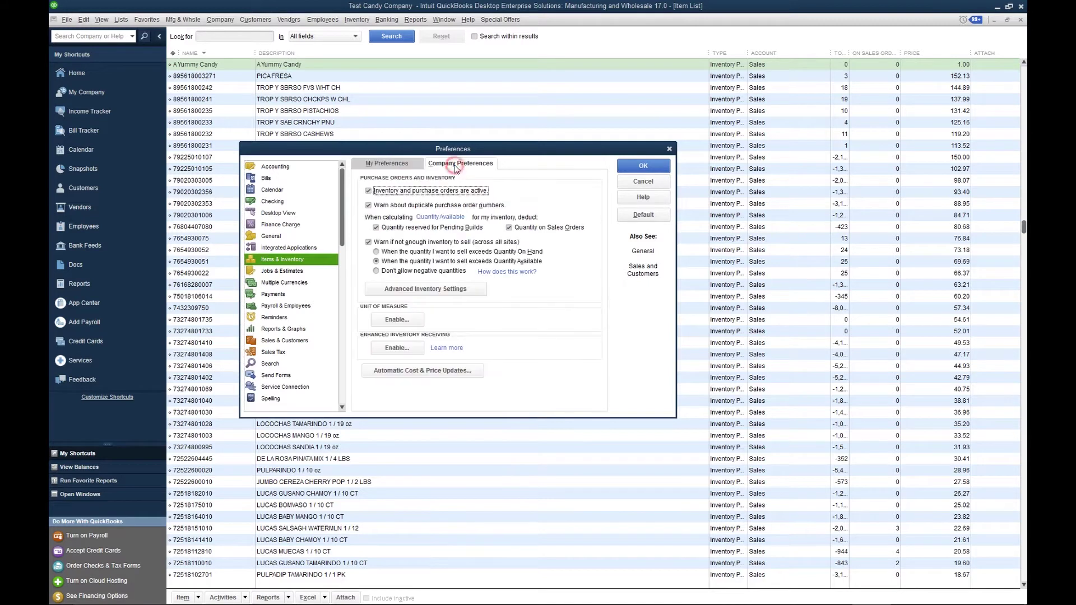
{"action": "left_click", "coordinate": [401, 320]}
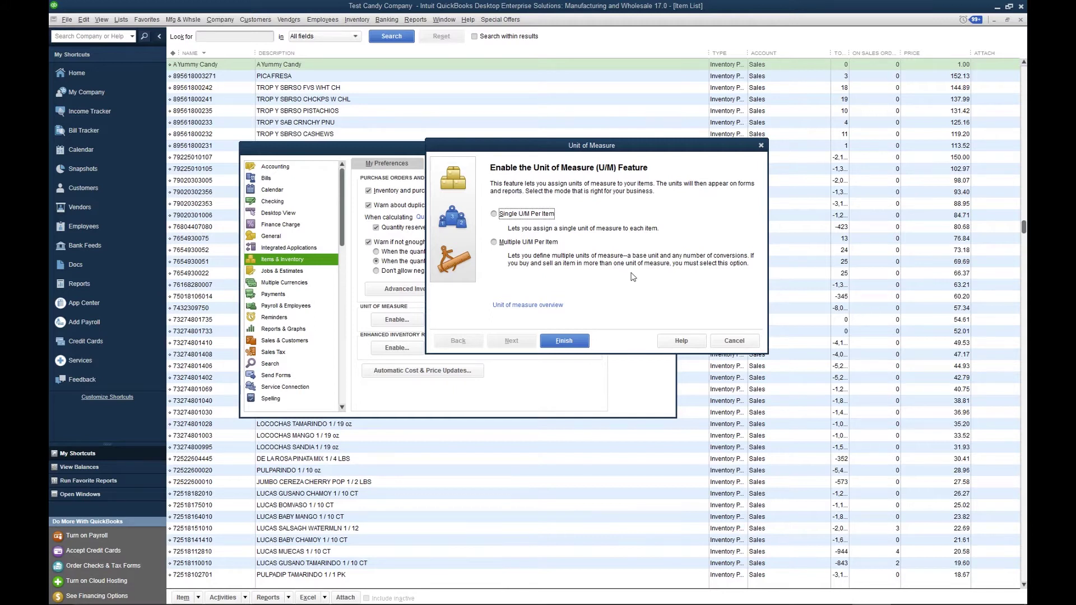
{"action": "left_click", "coordinate": [516, 243]}
{"action": "left_click", "coordinate": [568, 343]}
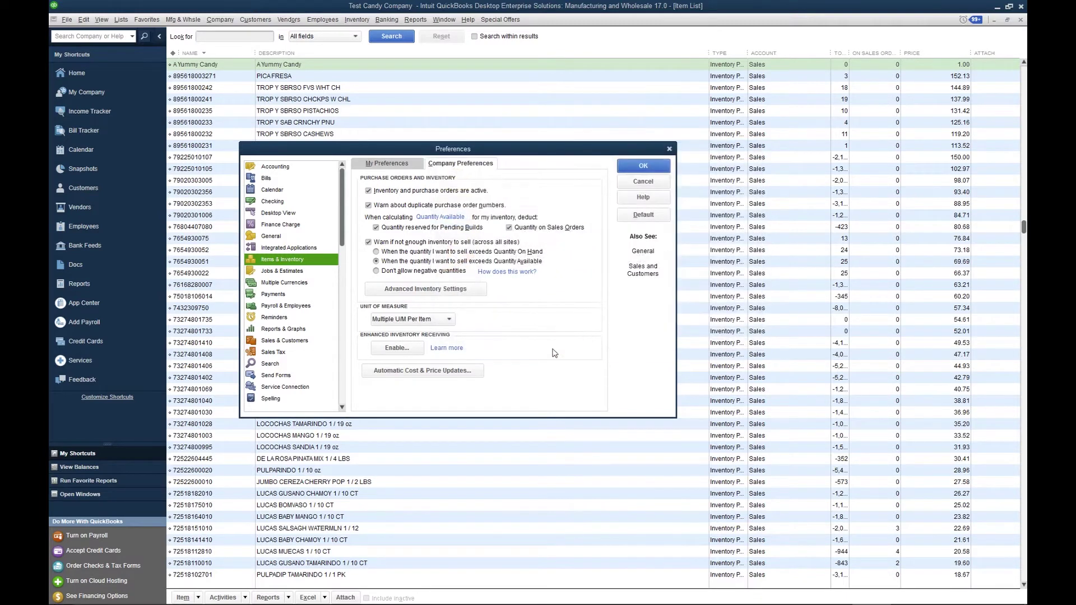
{"action": "left_click", "coordinate": [639, 167]}
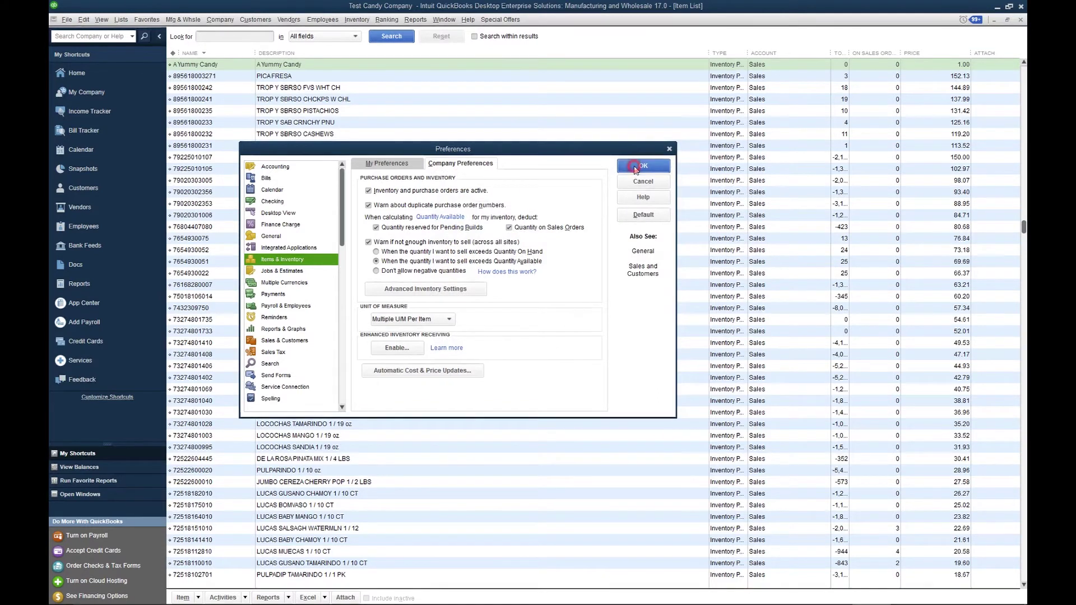
{"action": "left_click", "coordinate": [537, 185]}
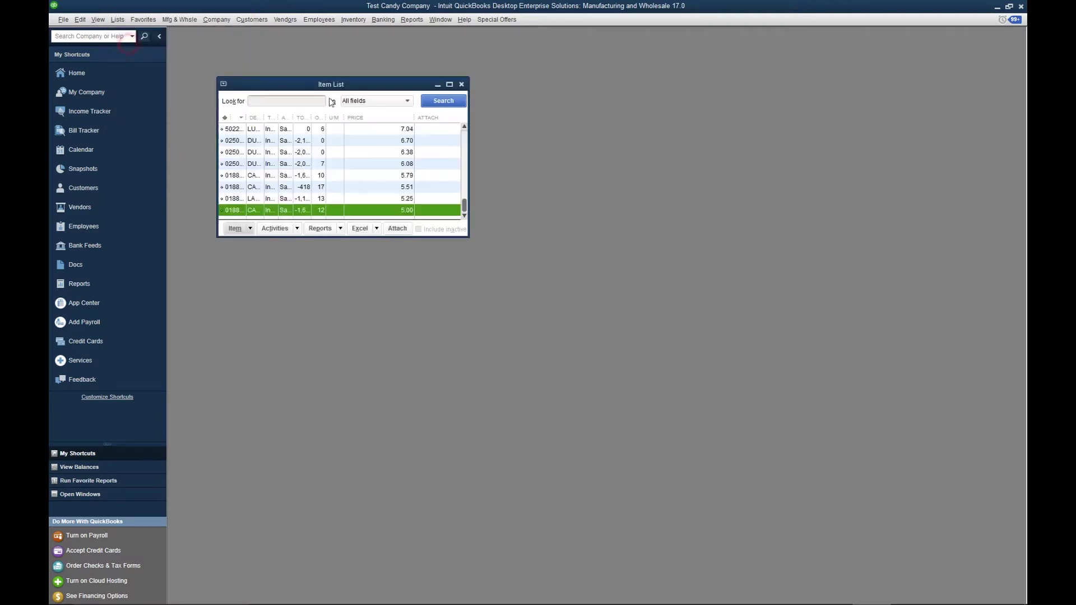
Maximize the Item List, scroll to the top, and open A Yummy Candy for editing
{"action": "left_click", "coordinate": [449, 85]}
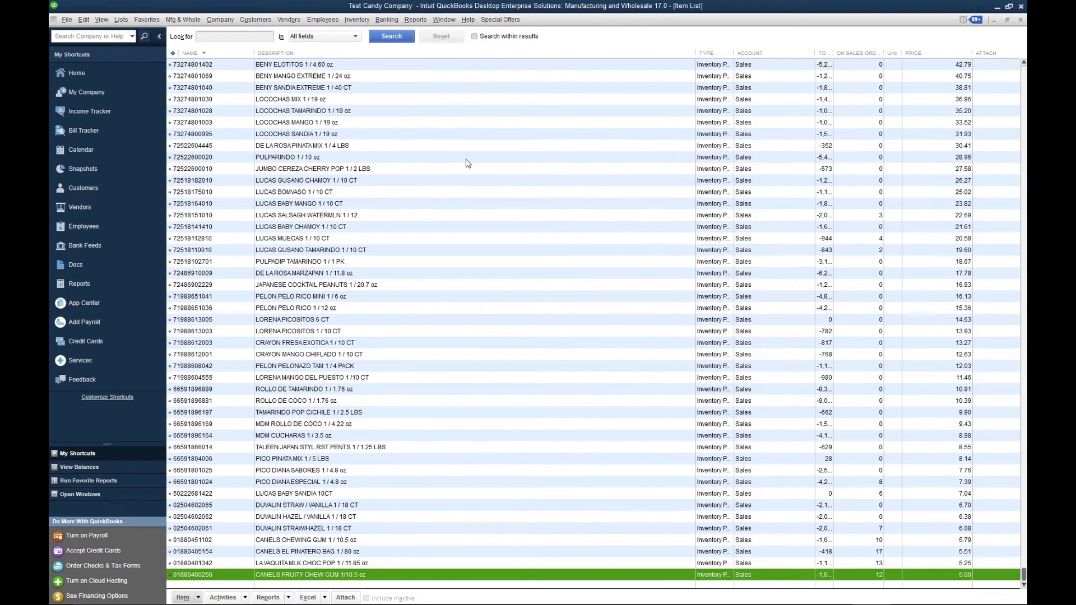
{"action": "scroll", "coordinate": [449, 290], "scroll_direction": "up", "scroll_amount": 3}
{"action": "scroll", "coordinate": [449, 290], "scroll_direction": "up", "scroll_amount": 10}
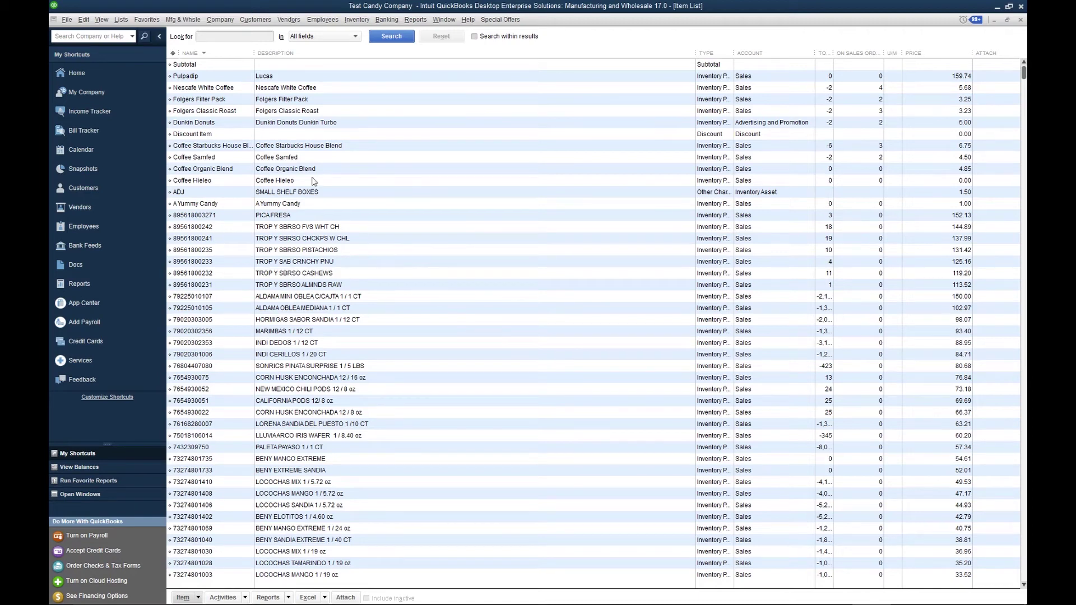
{"action": "left_click", "coordinate": [289, 203]}
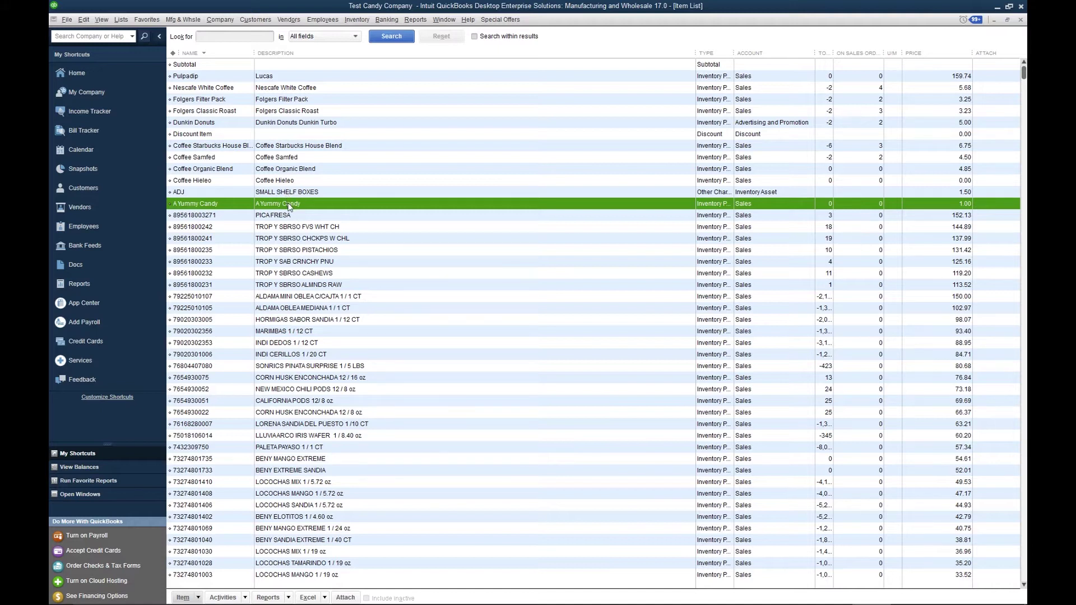
{"action": "double_click", "coordinate": [290, 205]}
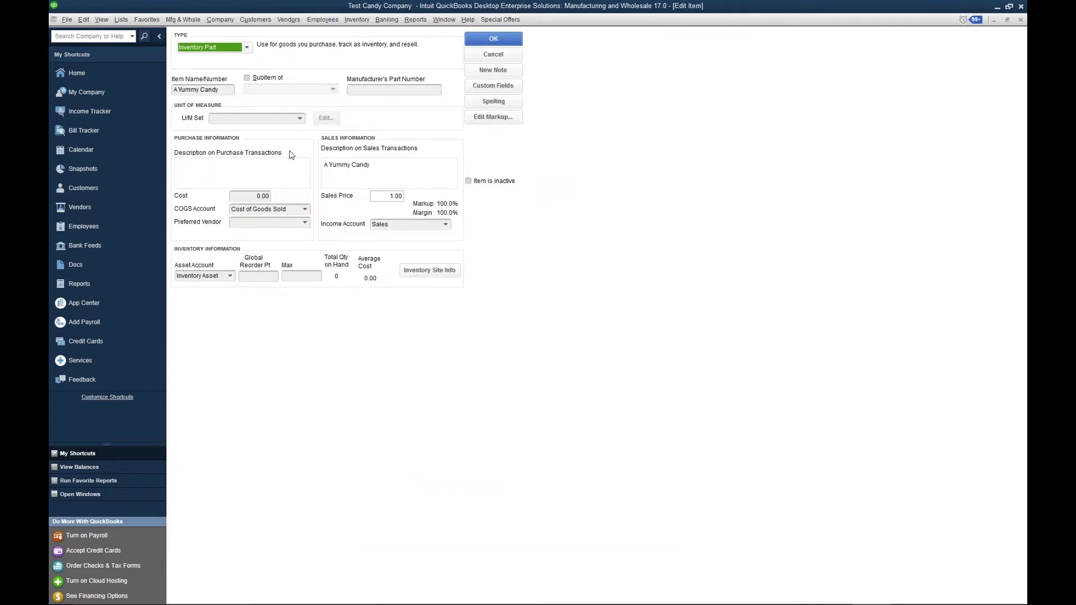
Add a new Count-type U/M set for A Yummy Candy with Each (ea) as base unit
{"action": "left_click", "coordinate": [299, 119]}
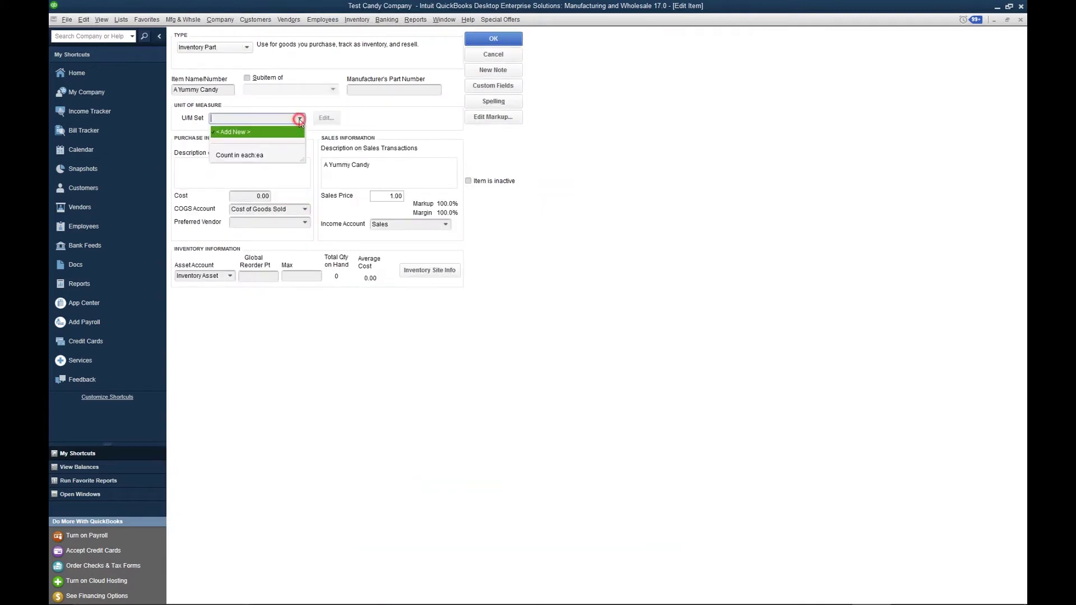
{"action": "left_click", "coordinate": [245, 135]}
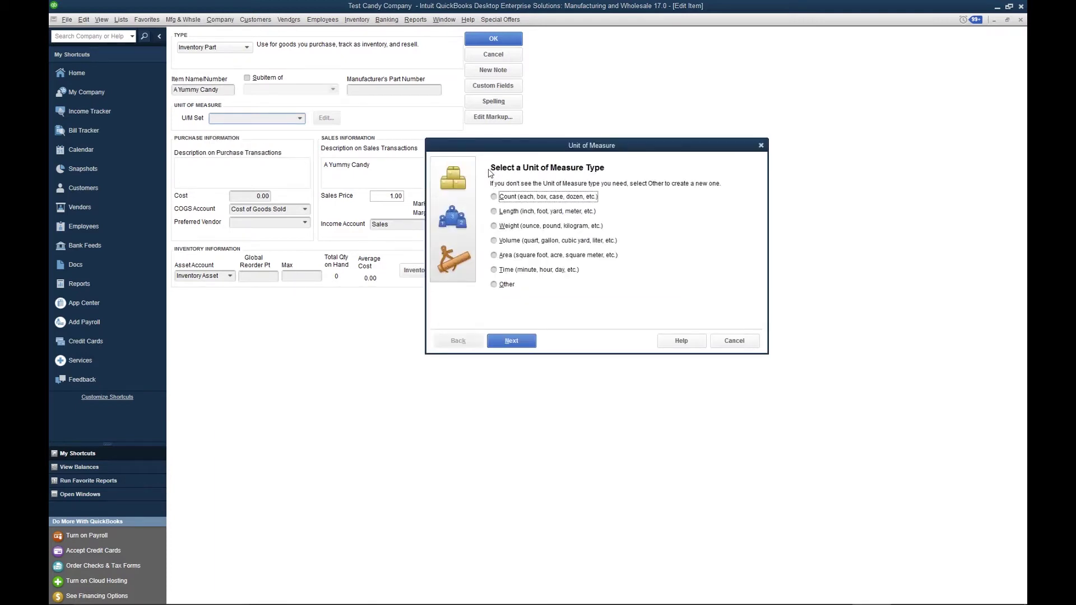
{"action": "left_click", "coordinate": [508, 199]}
{"action": "left_click", "coordinate": [512, 340]}
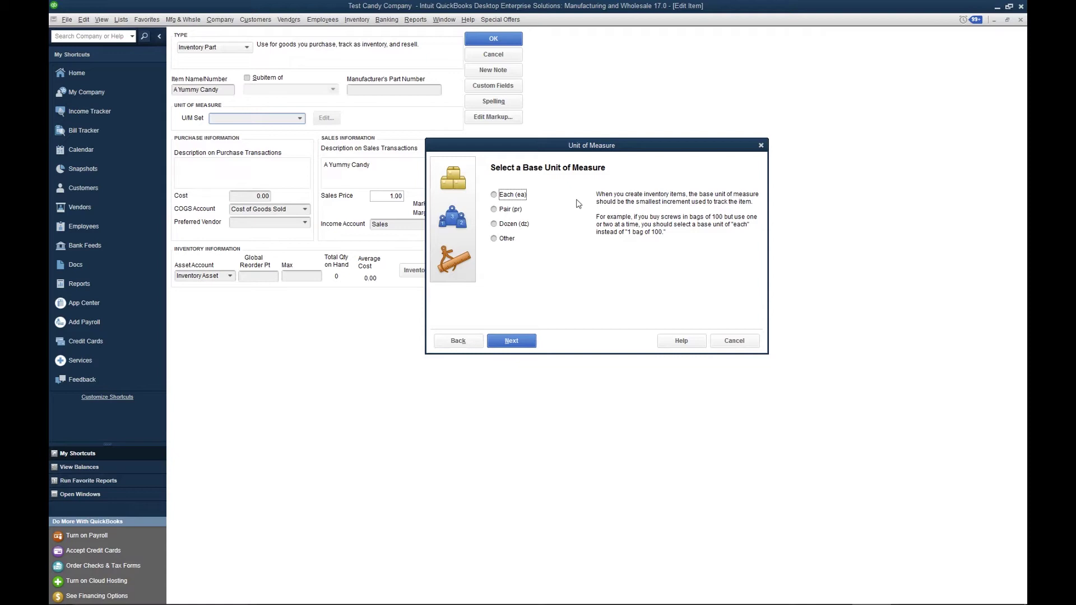
{"action": "left_click", "coordinate": [500, 195]}
Add case as a related unit equal to 12 each
{"action": "left_click", "coordinate": [525, 342]}
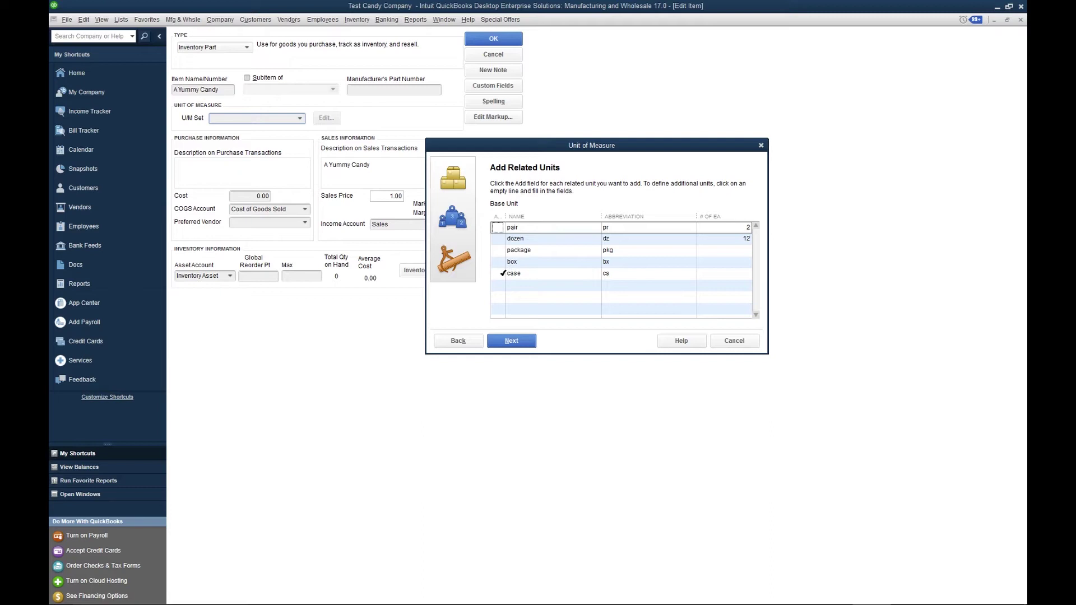
{"action": "left_click", "coordinate": [496, 273]}
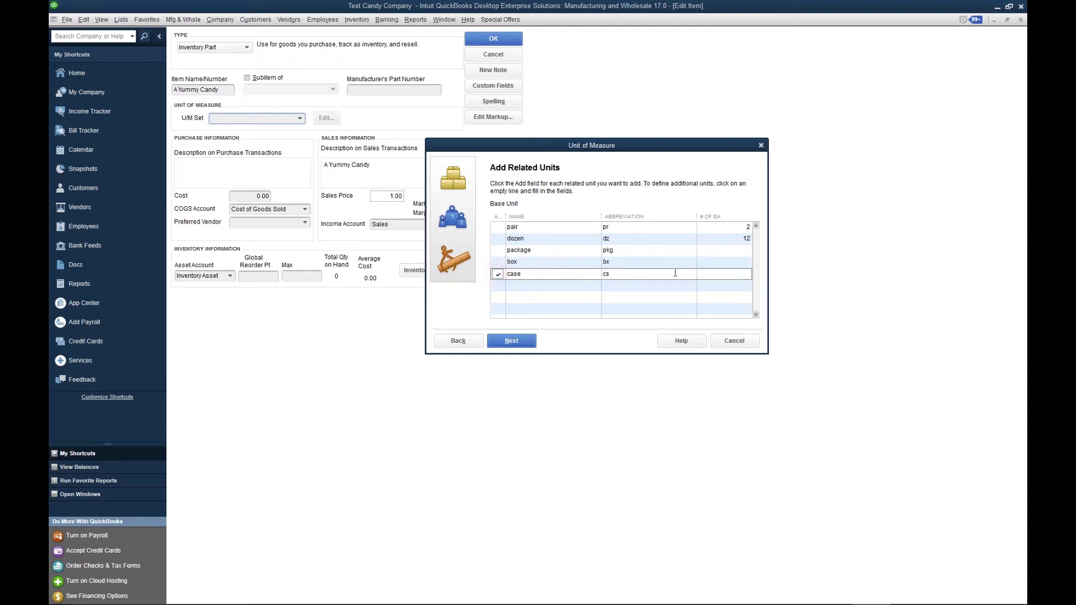
{"action": "left_click", "coordinate": [714, 274]}
{"action": "type", "text": "12"}
{"action": "left_click", "coordinate": [519, 340]}
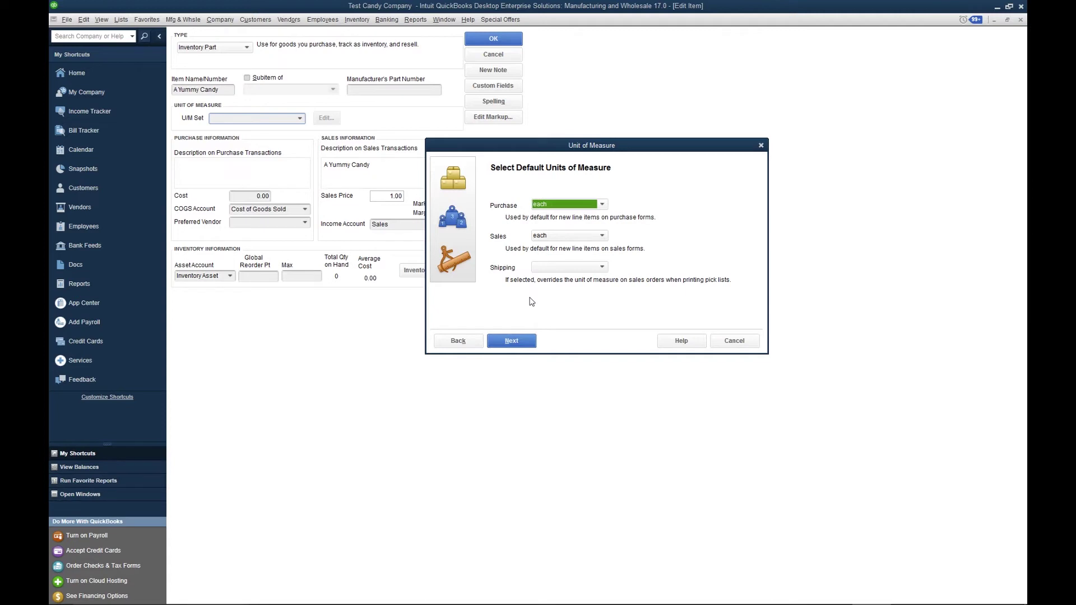
Make case the default purchase and sales unit and name the set 'A Yummy Candy 12ea/Ca'
{"action": "left_click", "coordinate": [569, 204]}
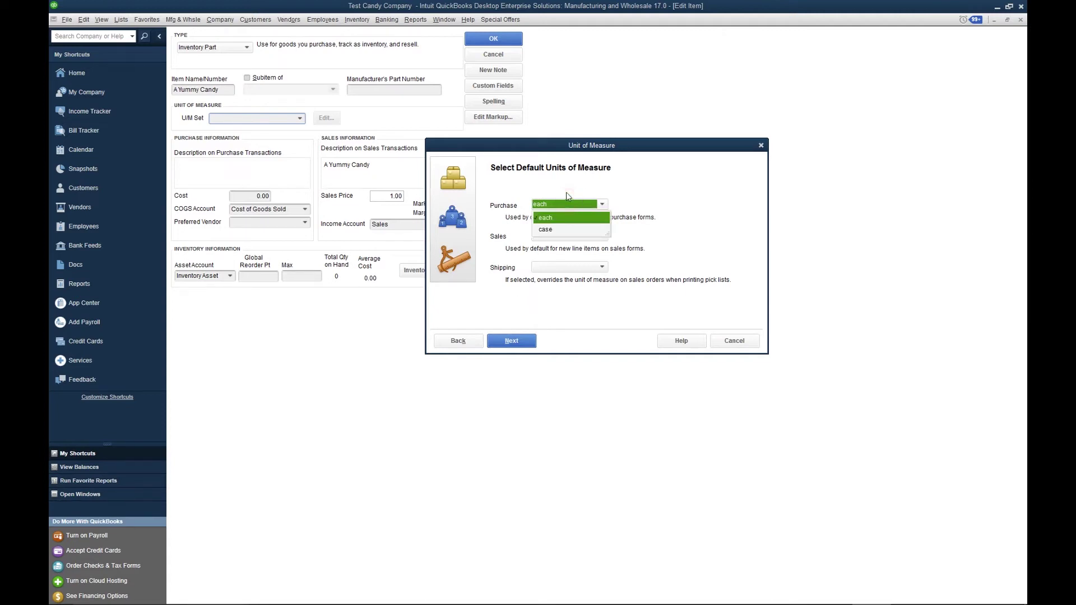
{"action": "left_click", "coordinate": [547, 230]}
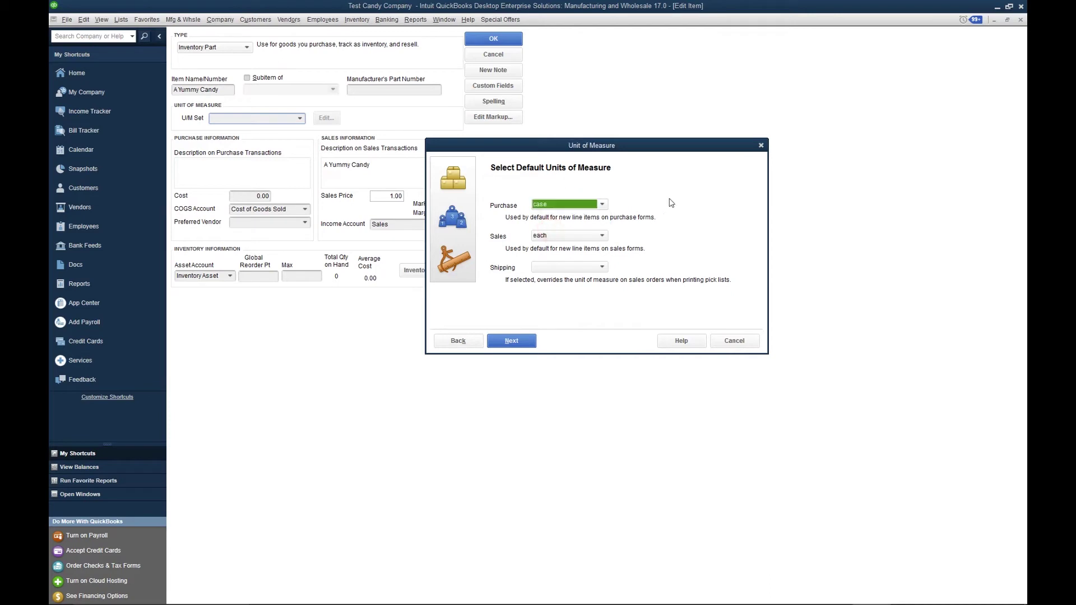
{"action": "left_click", "coordinate": [589, 236]}
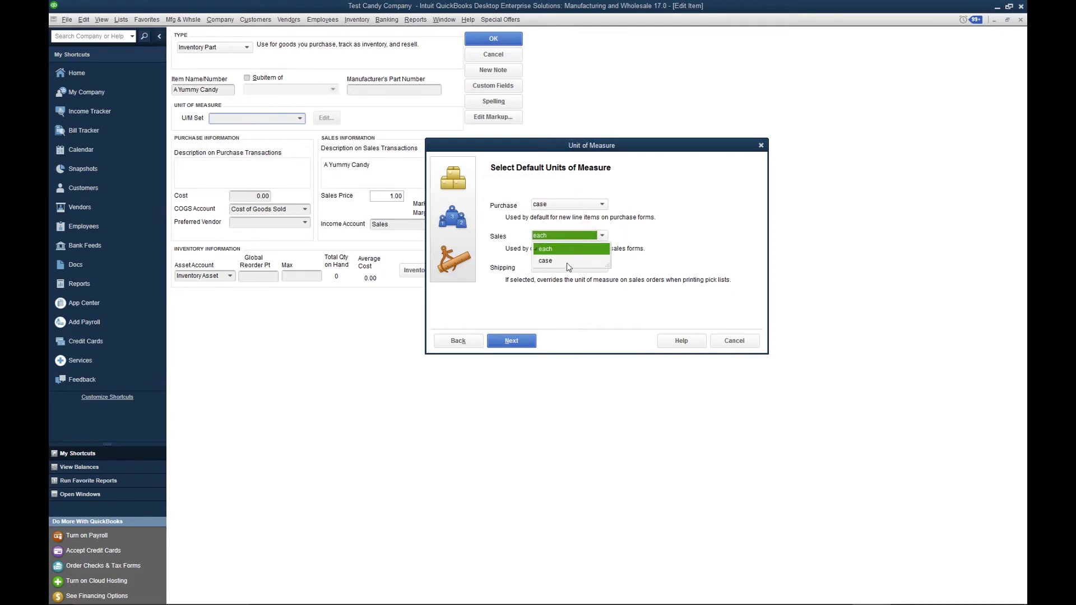
{"action": "left_click", "coordinate": [567, 263]}
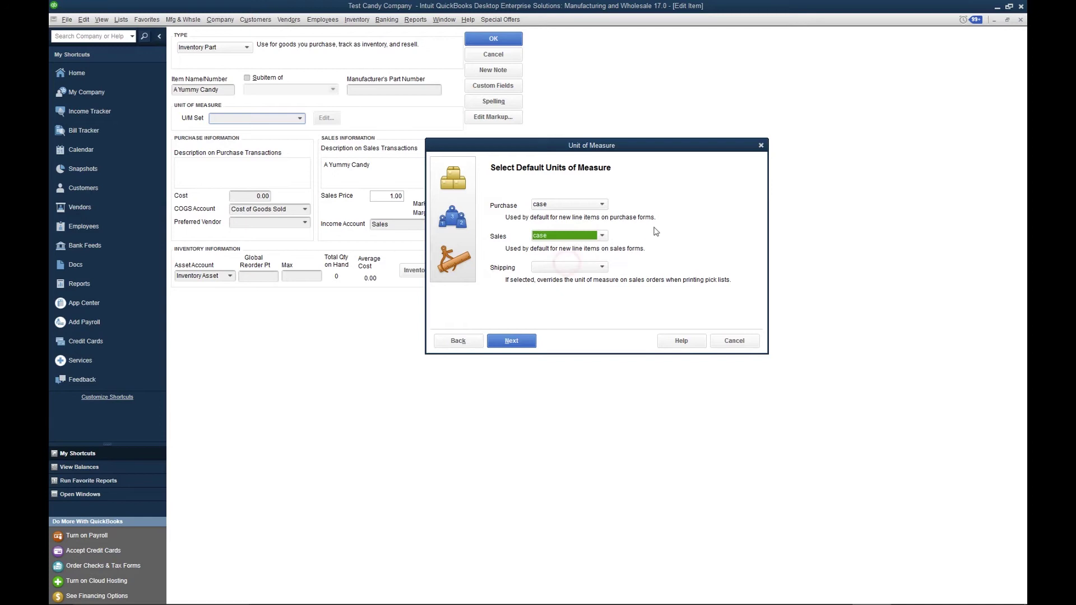
{"action": "left_click", "coordinate": [512, 341]}
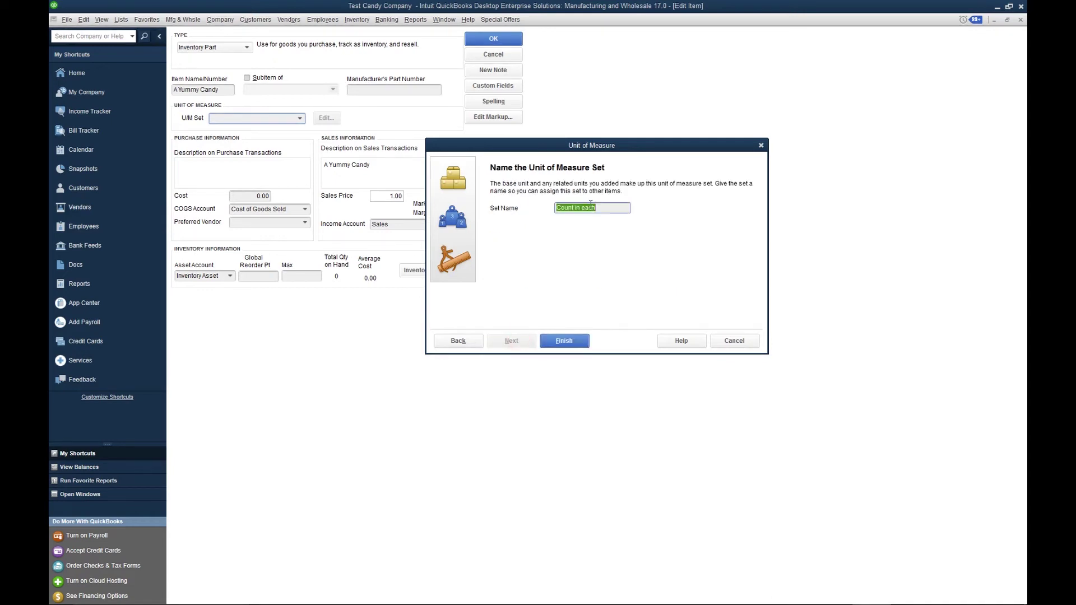
{"action": "type", "text": "A Yummy C"}
{"action": "type", "text": "and"}
{"action": "type", "text": "y 12"}
{"action": "type", "text": "ea/Ca"}
Finish the unit set, keep it assigned to A Yummy Candy, and save the item
{"action": "left_click", "coordinate": [569, 342]}
{"action": "left_click", "coordinate": [288, 118]}
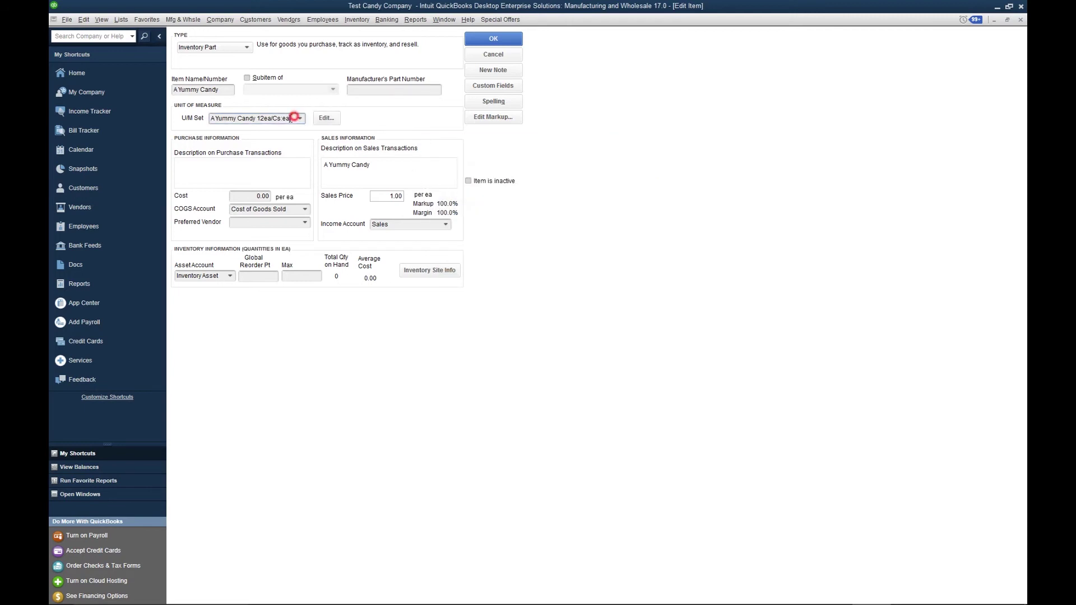
{"action": "left_click", "coordinate": [204, 89]}
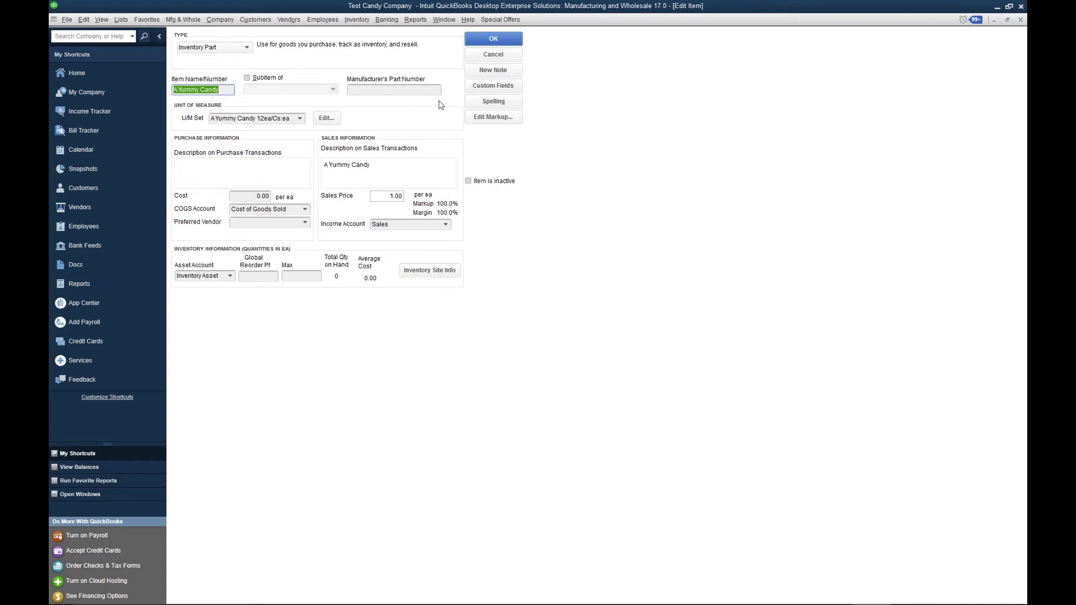
{"action": "key", "text": "Return"}
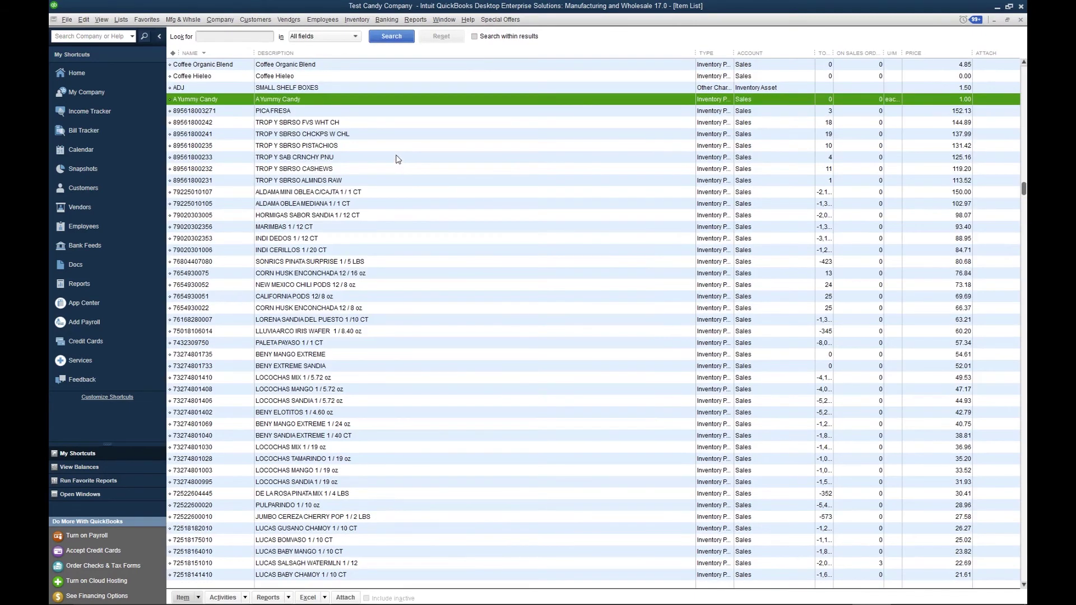
{"action": "left_click", "coordinate": [259, 21]}
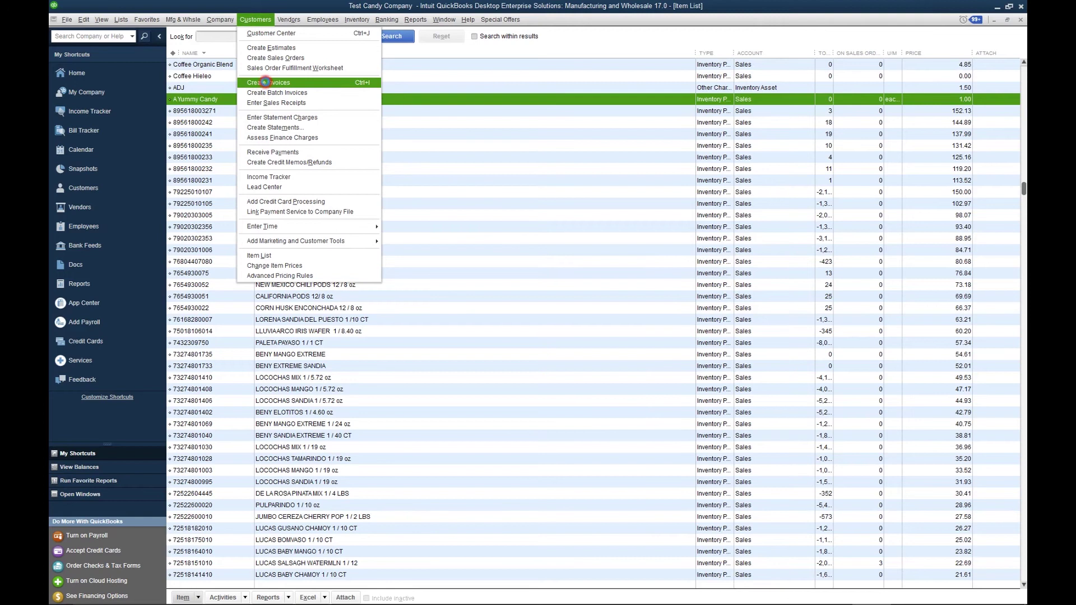
Start a new invoice for the customer without using any open sales orders
{"action": "left_click", "coordinate": [268, 83]}
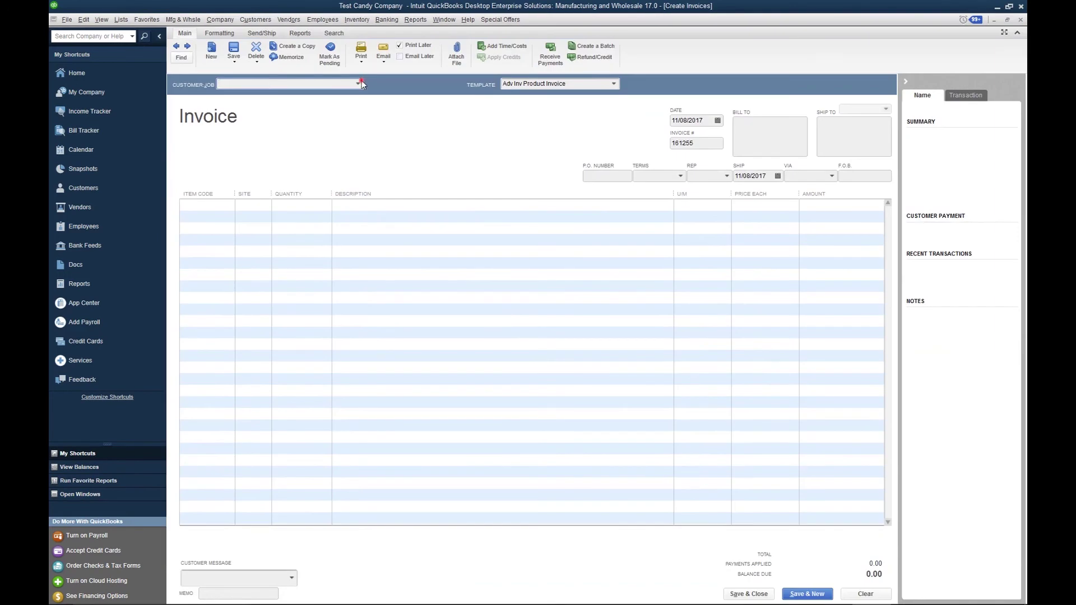
{"action": "left_click", "coordinate": [360, 84]}
{"action": "left_click", "coordinate": [307, 125]}
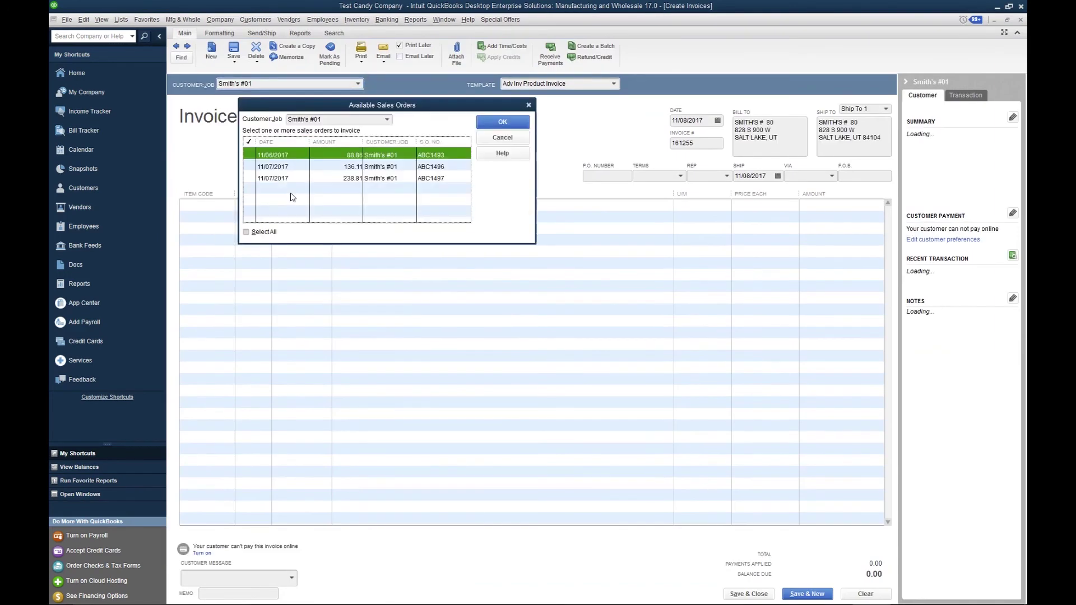
{"action": "left_click", "coordinate": [498, 137]}
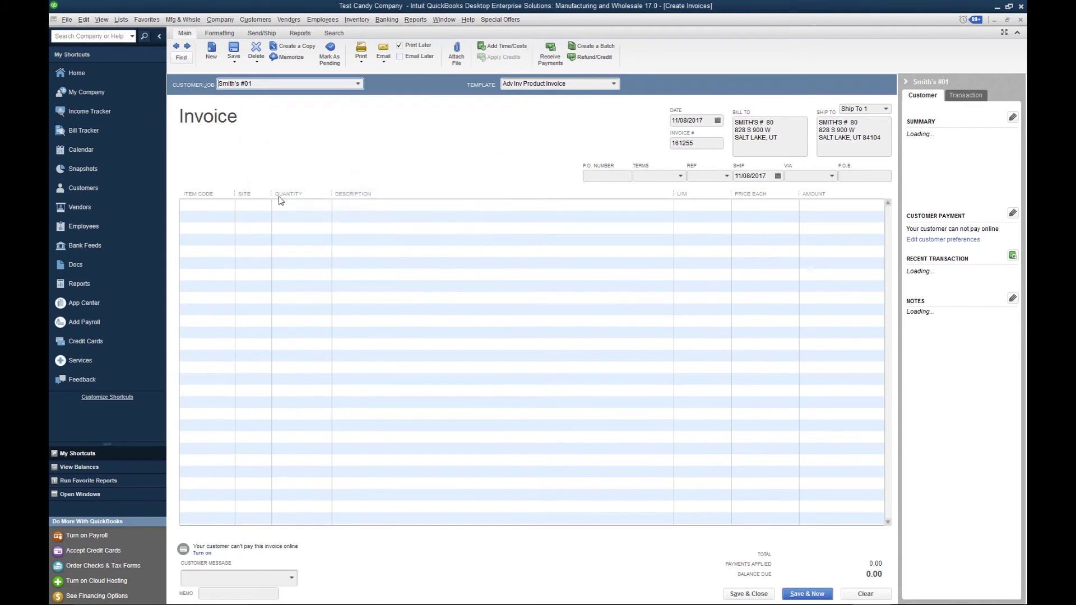
Add A Yummy Candy to the first line, dismiss the warnings, and bill it per each at 1.00
{"action": "left_click", "coordinate": [220, 206]}
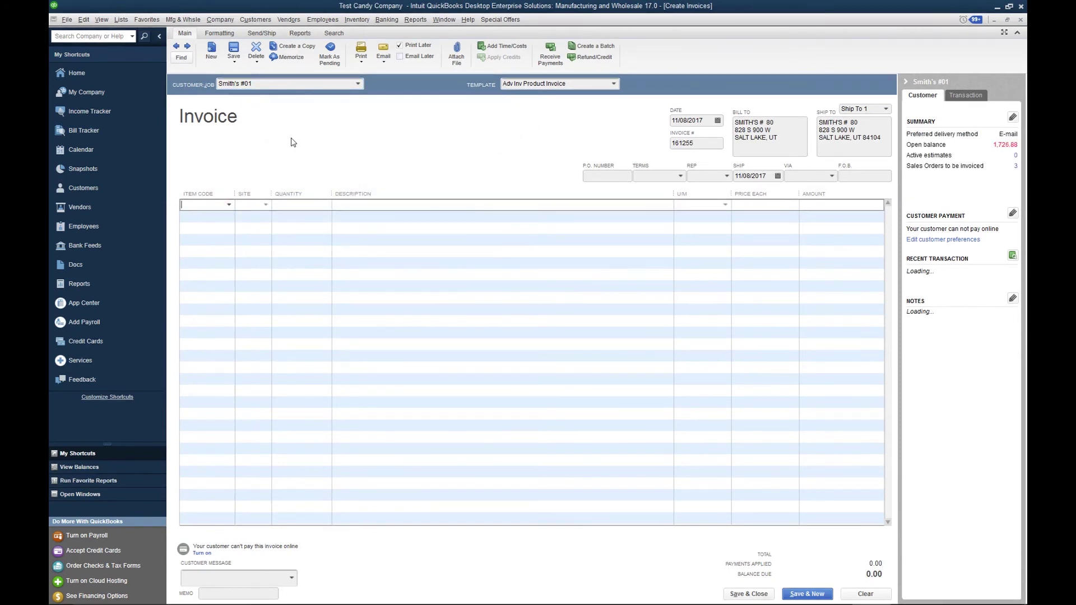
{"action": "type", "text": "A"}
{"action": "left_click", "coordinate": [240, 253]}
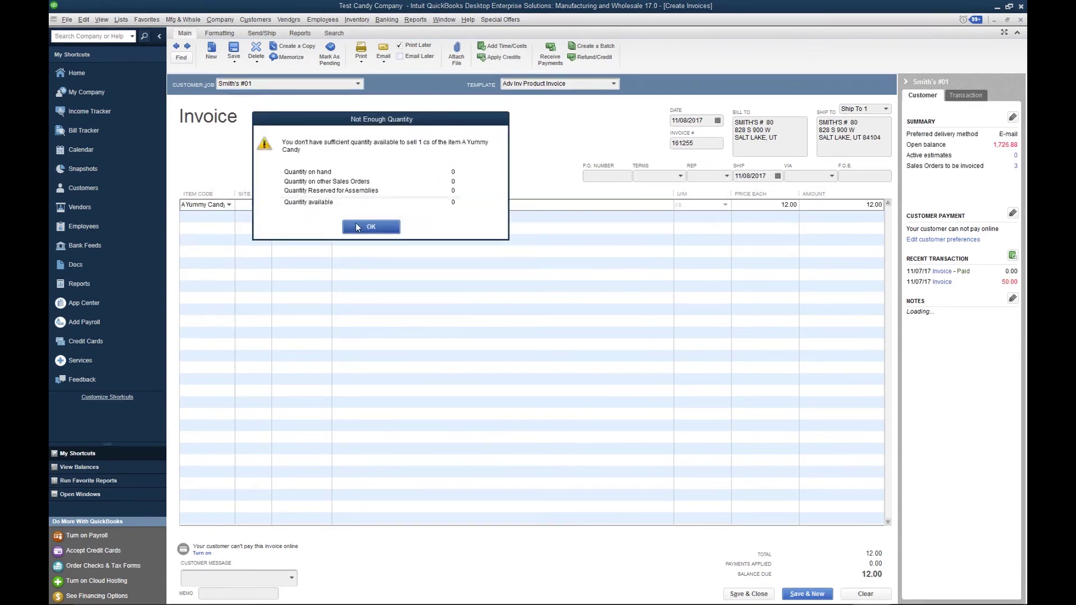
{"action": "left_click", "coordinate": [357, 227]}
{"action": "left_click", "coordinate": [600, 285]}
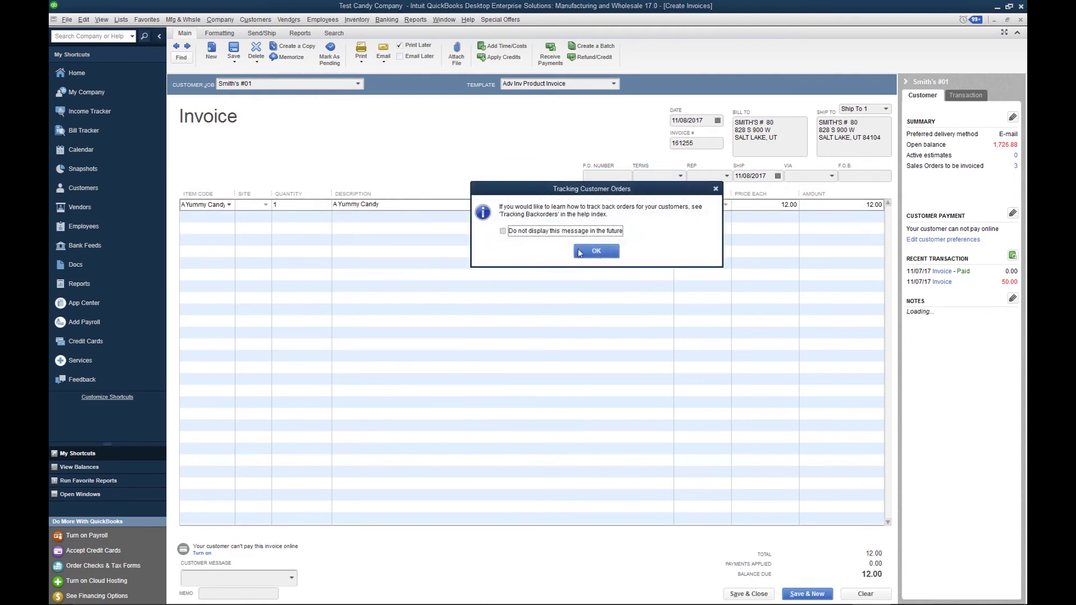
{"action": "left_click", "coordinate": [579, 253]}
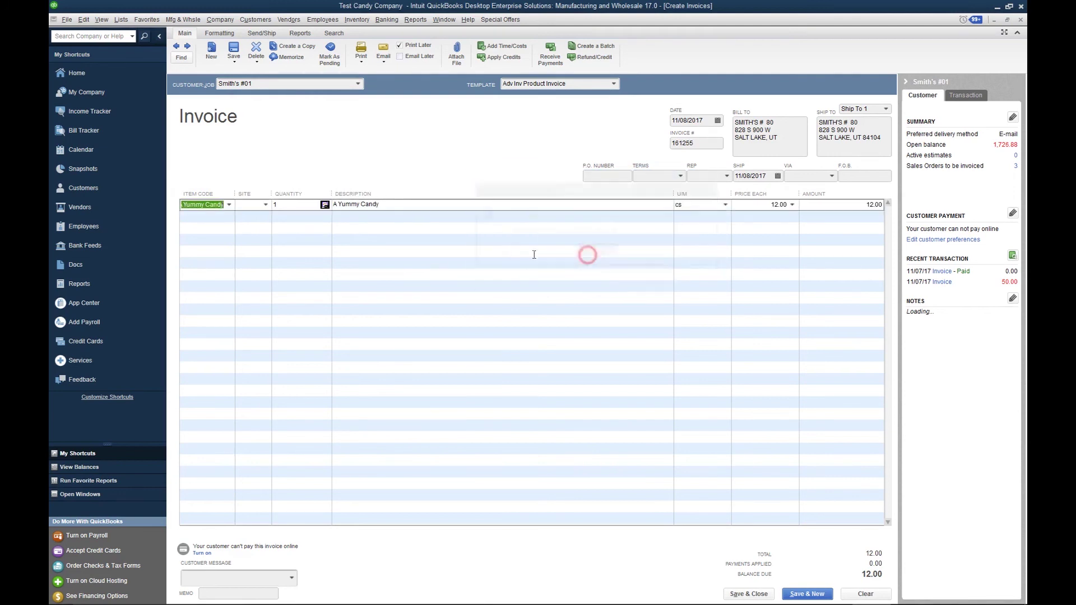
{"action": "left_click", "coordinate": [706, 206]}
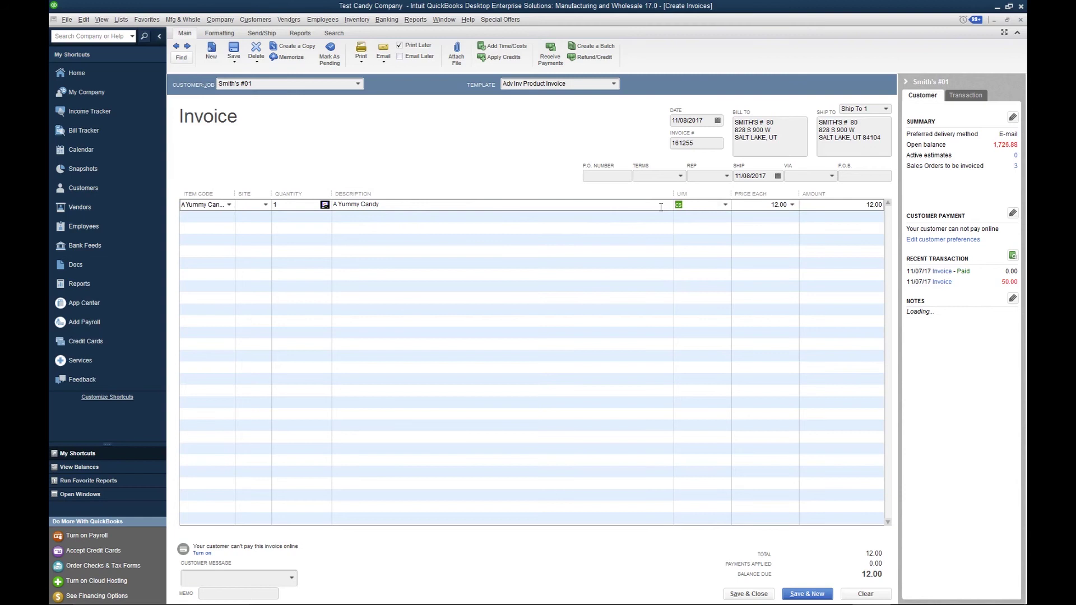
{"action": "left_click", "coordinate": [726, 205]}
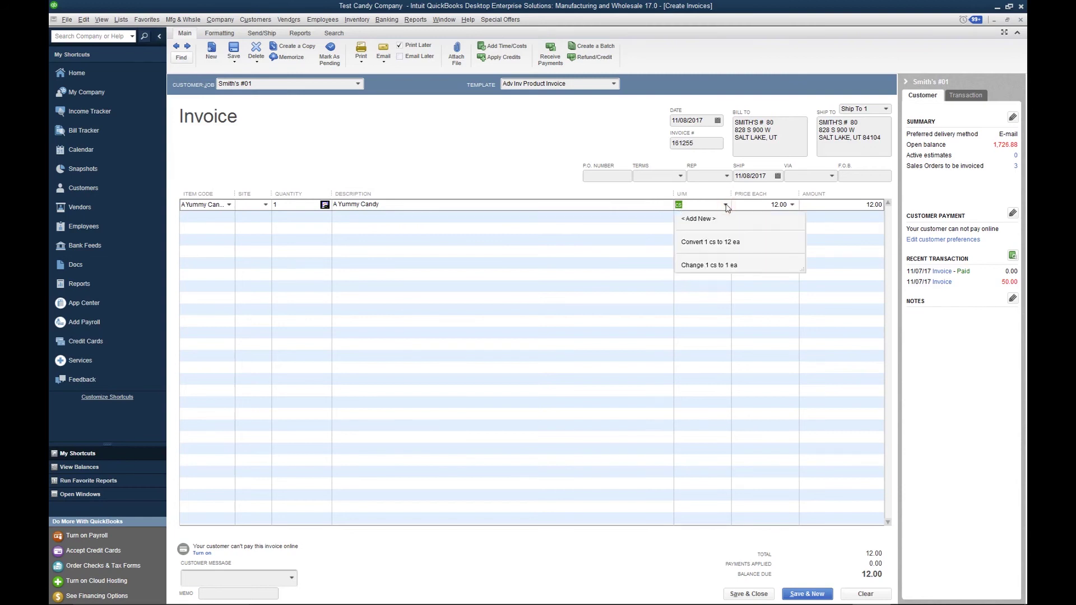
{"action": "left_click", "coordinate": [750, 268]}
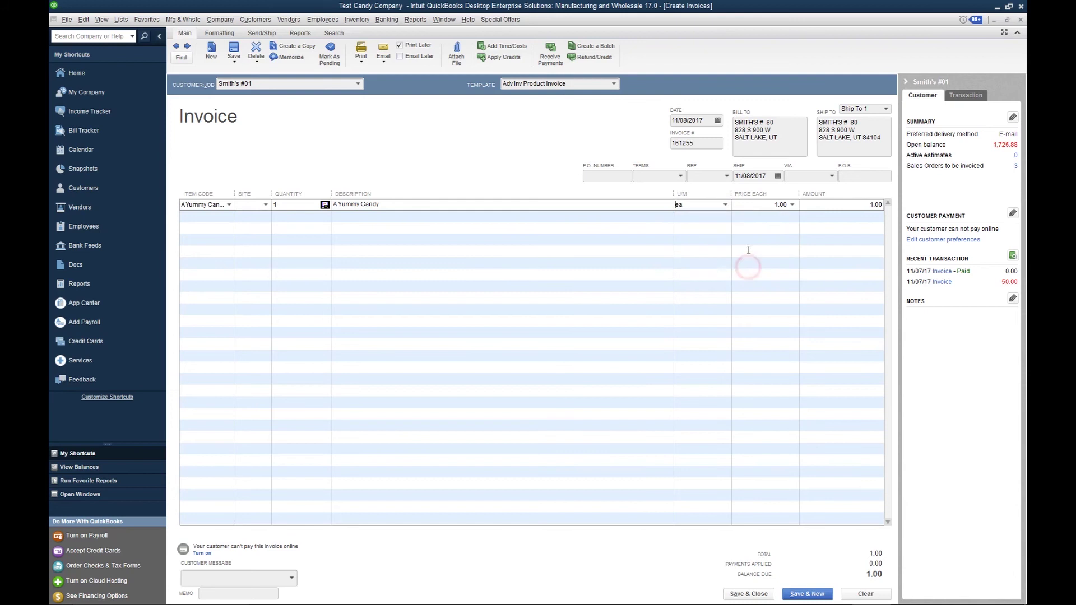
{"action": "left_click", "coordinate": [756, 205]}
Assign Drop Ship as the invoice line's site after the missing-site warning
{"action": "left_click", "coordinate": [749, 594]}
{"action": "left_click", "coordinate": [527, 213]}
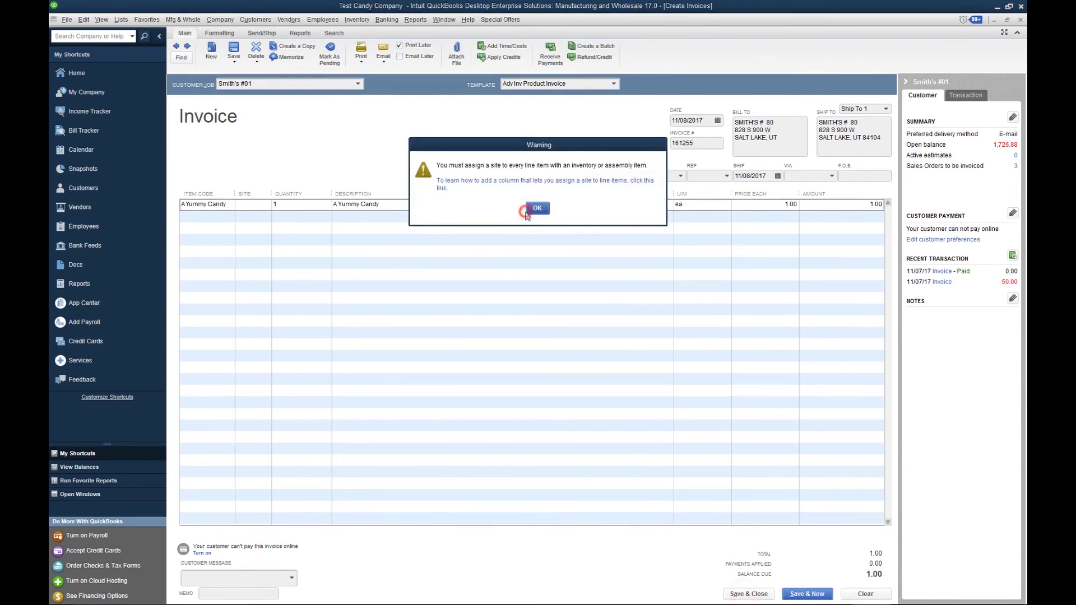
{"action": "left_click", "coordinate": [253, 208]}
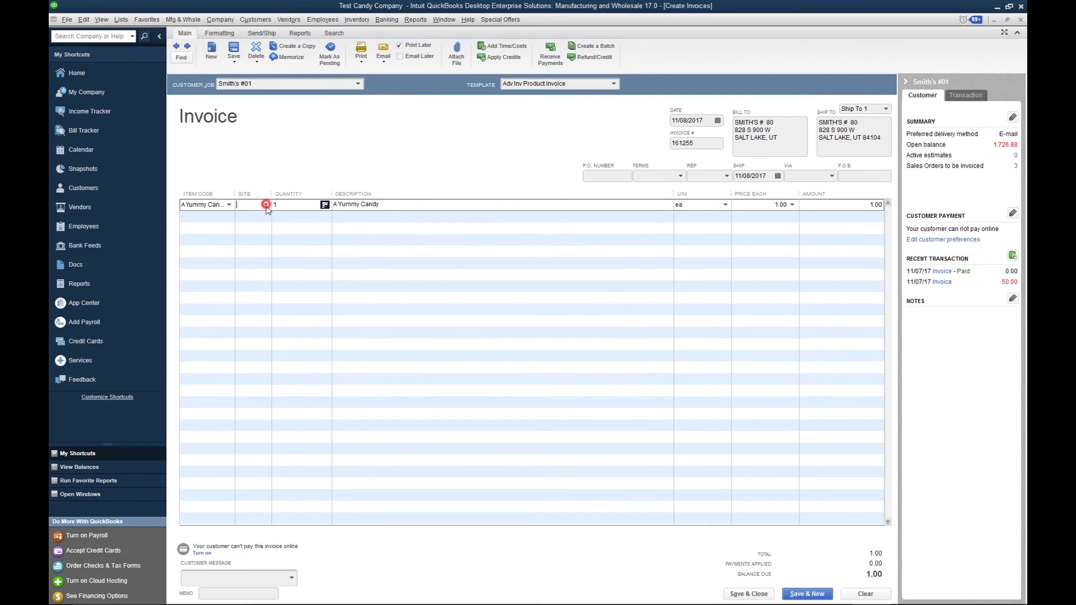
{"action": "left_click", "coordinate": [266, 205]}
{"action": "left_click", "coordinate": [263, 240]}
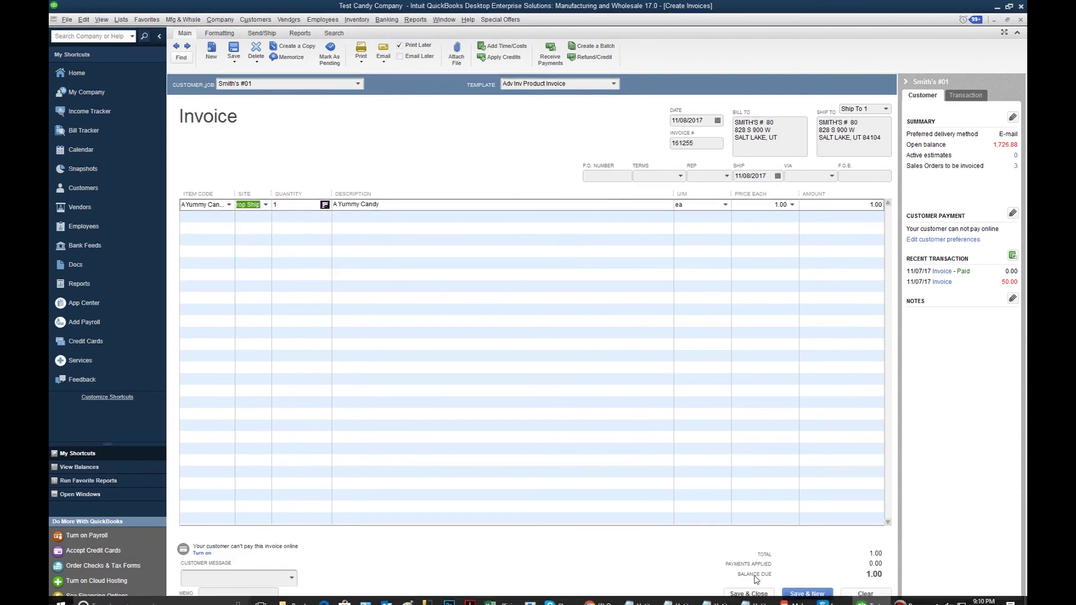
Save and close the invoice, applying no customer credits
{"action": "left_click", "coordinate": [748, 594]}
{"action": "left_click", "coordinate": [508, 237]}
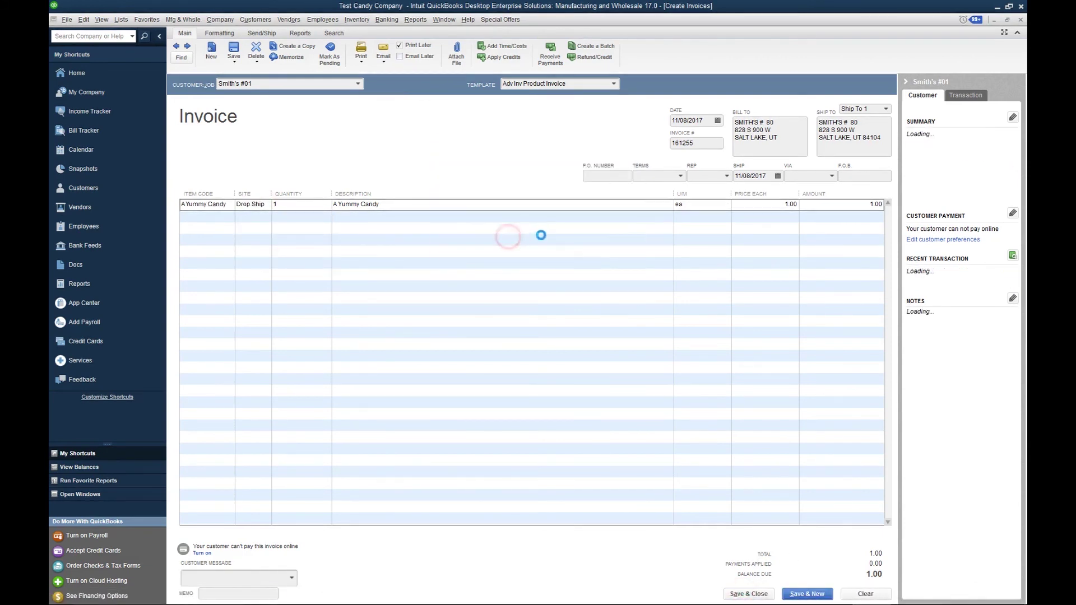
{"action": "left_click", "coordinate": [567, 250]}
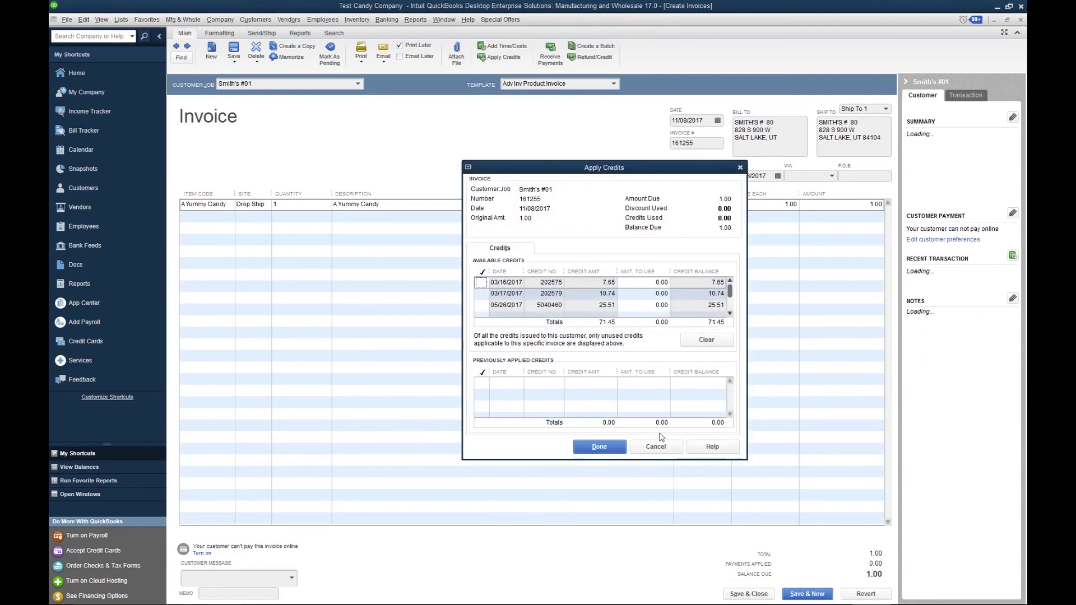
{"action": "left_click", "coordinate": [655, 446]}
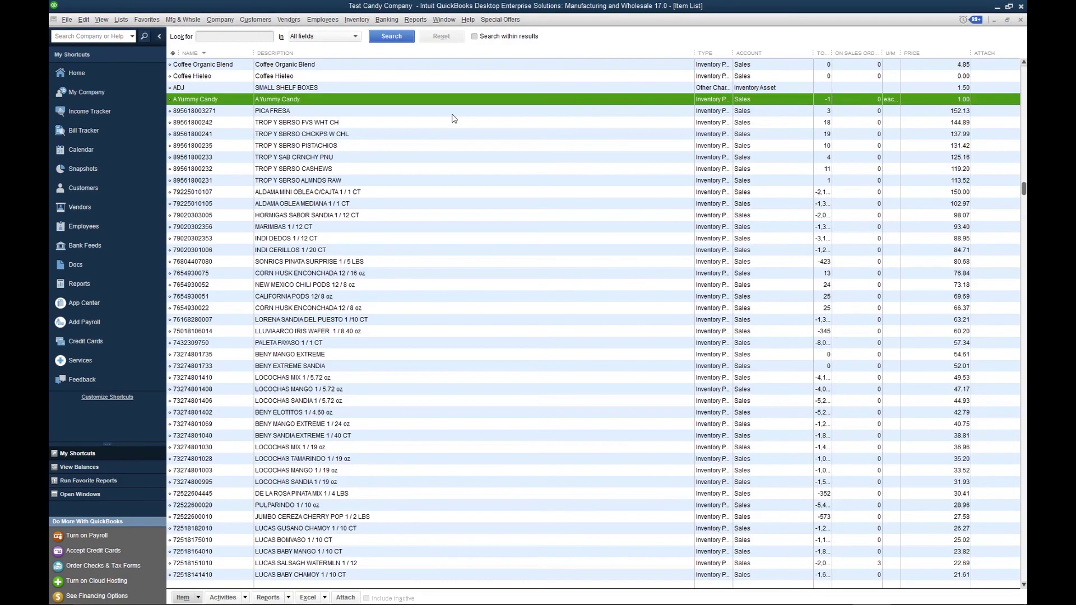